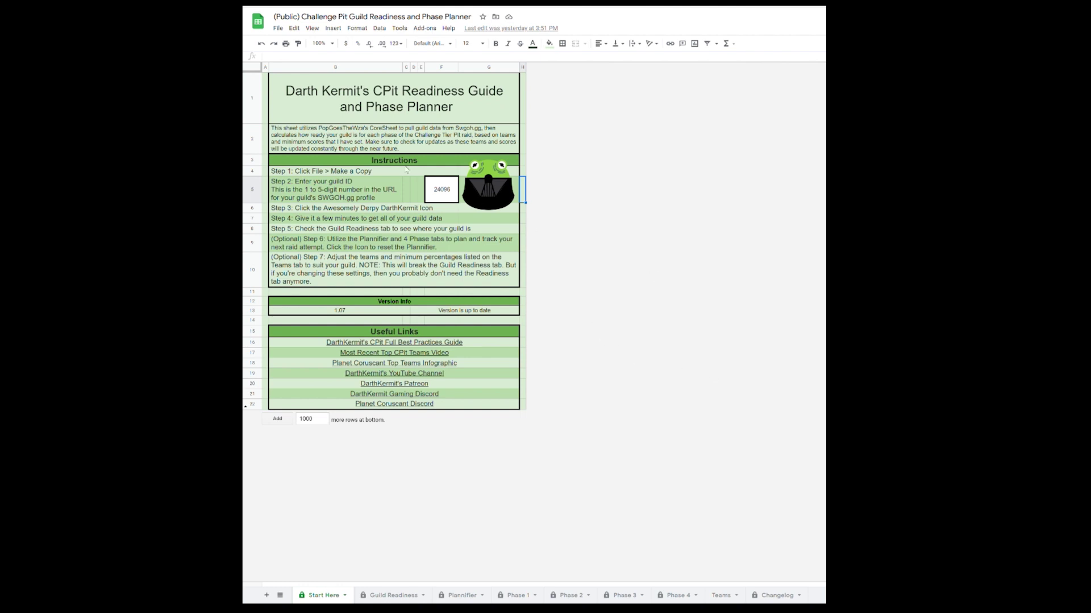
- Open the File menu of the public Challenge Pit Guild Readiness and Phase Planner sheet
left_click(278, 29)
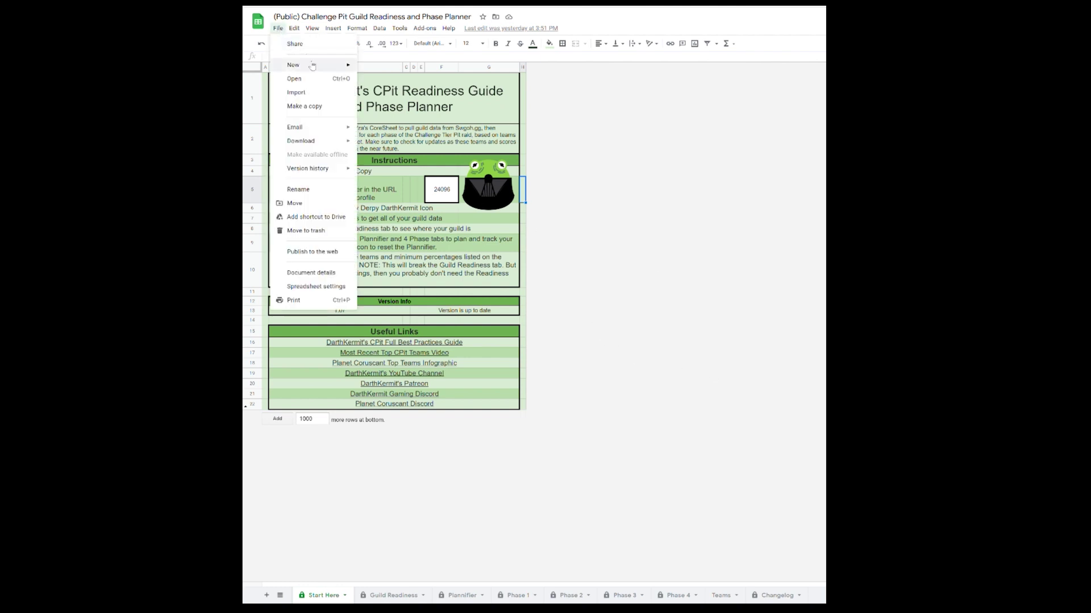
- Make a copy named 'Copy of (Public) Challenge Pit Guild Readiness and Phase Planner'
left_click(310, 104)
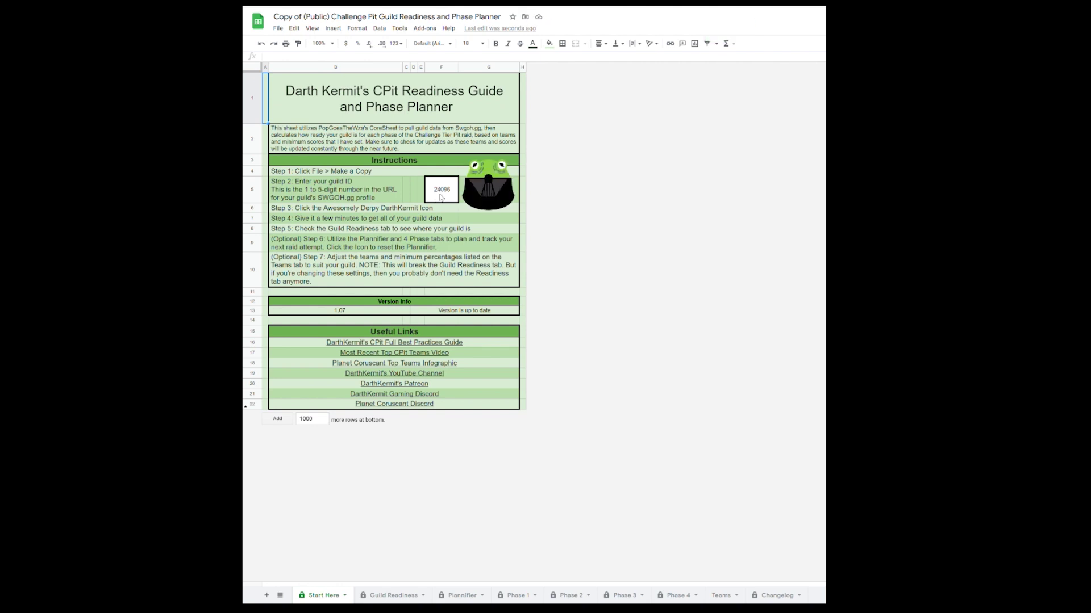
- Enter the guild ID, then authorize the unverified SwgohSheetsCore script to access the spreadsheet
left_click(443, 196)
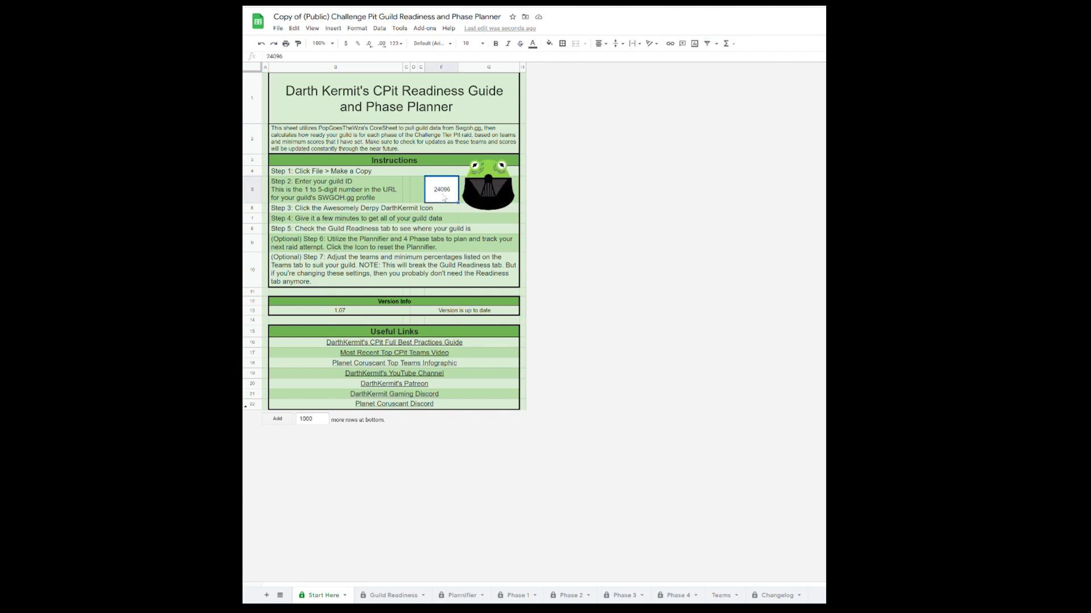
key("Down")
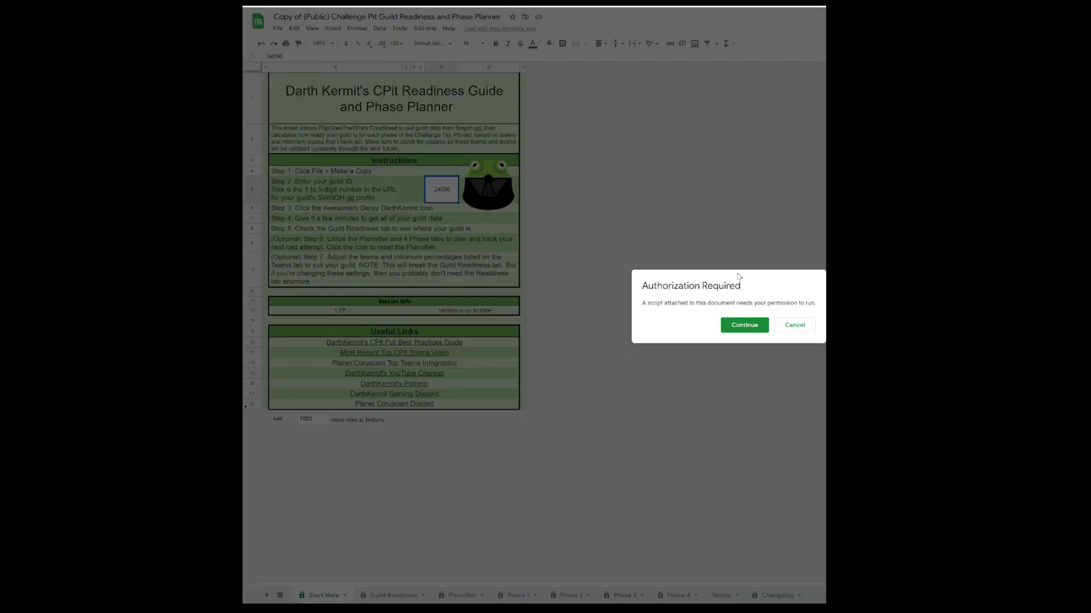
left_click(743, 325)
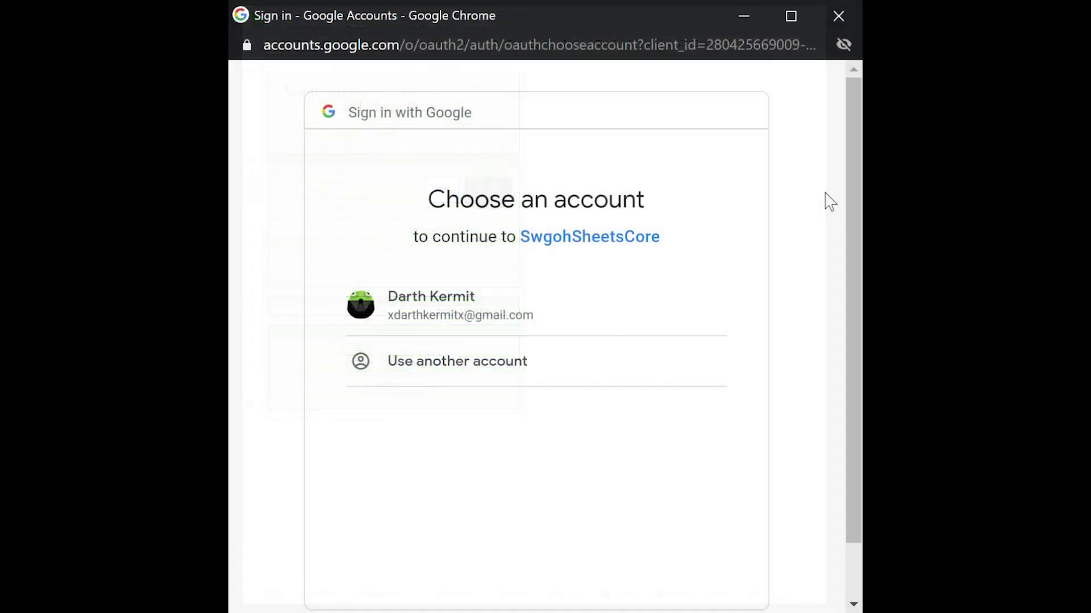
left_click(430, 309)
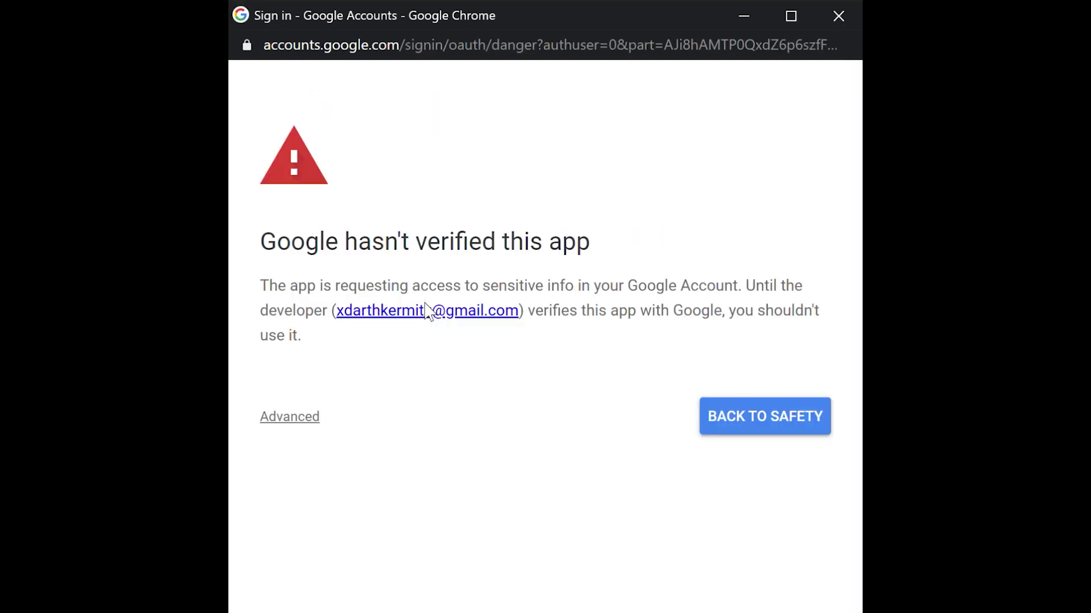
left_click(291, 419)
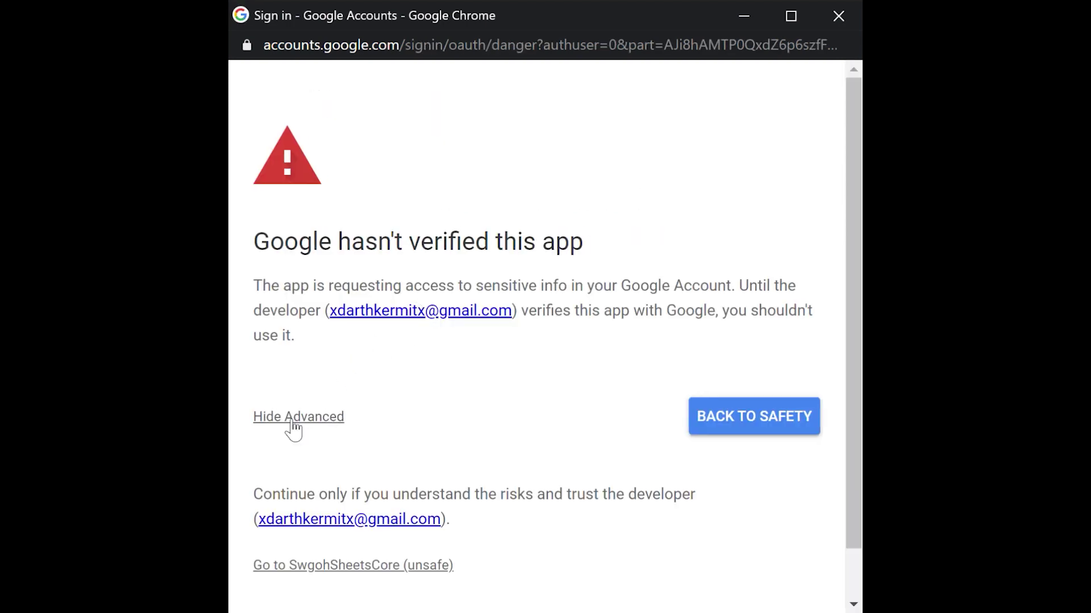
left_click(324, 576)
scroll(619, 490, "down", 5)
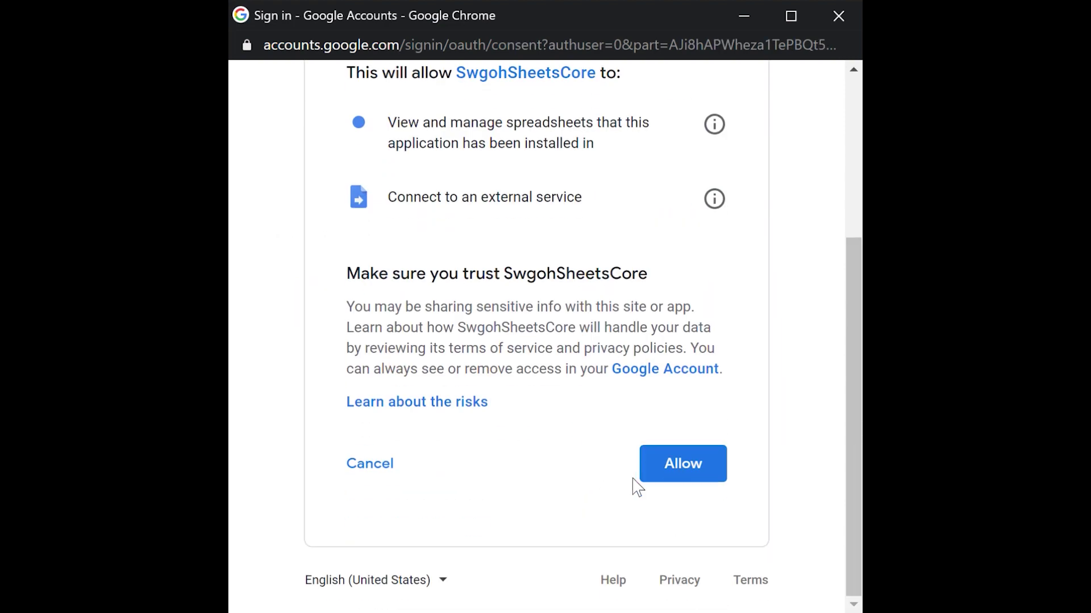
left_click(692, 477)
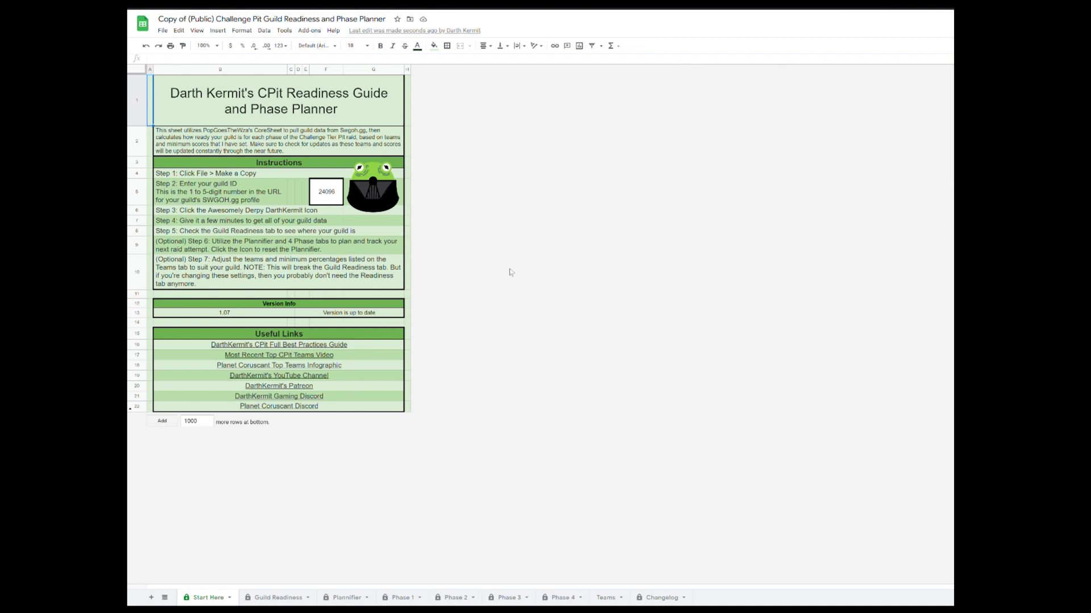
- Once guild data loads, view the Guild Readiness tab: Phase 1 200%, Phases 2 & 3 185%
left_click(278, 597)
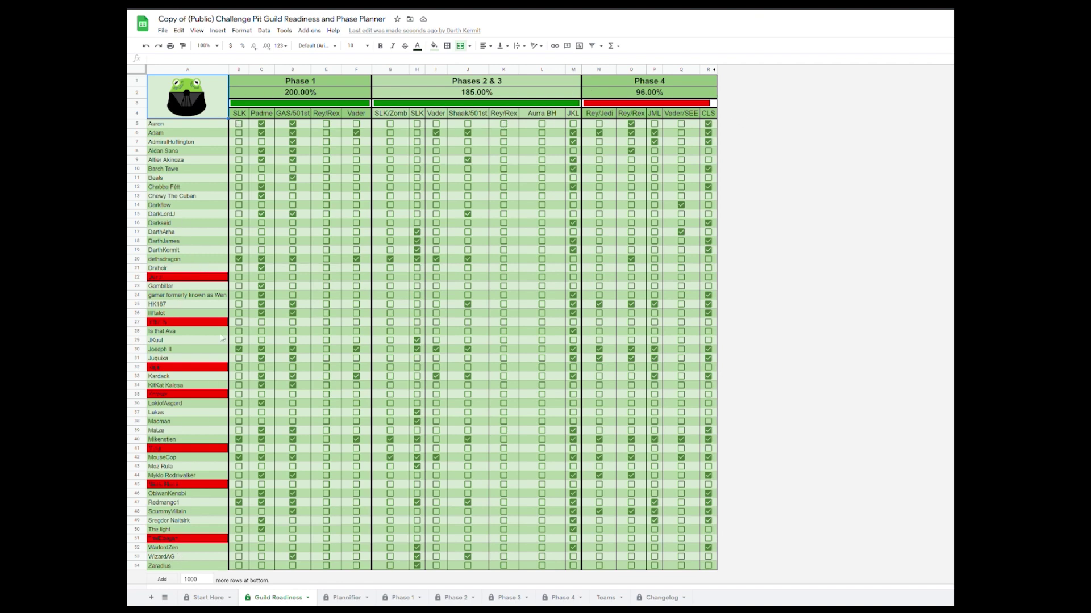
- Tick two team checkboxes in the Plannifier, bringing Phase 1 to 123% and Phase 4 to 94%
left_click(345, 598)
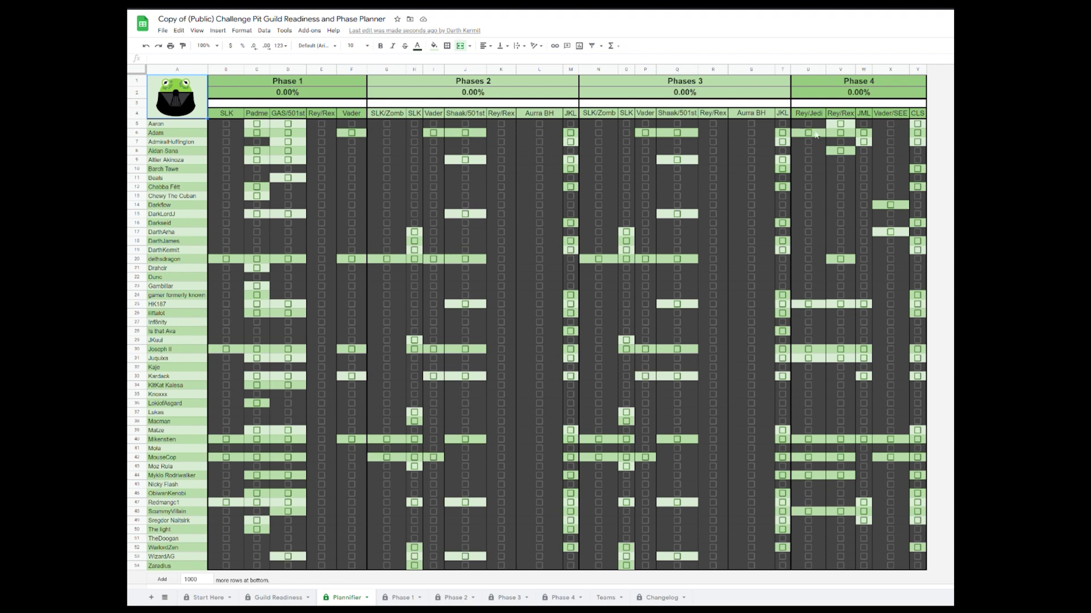
scroll(893, 207, "down", 1)
left_click(783, 301)
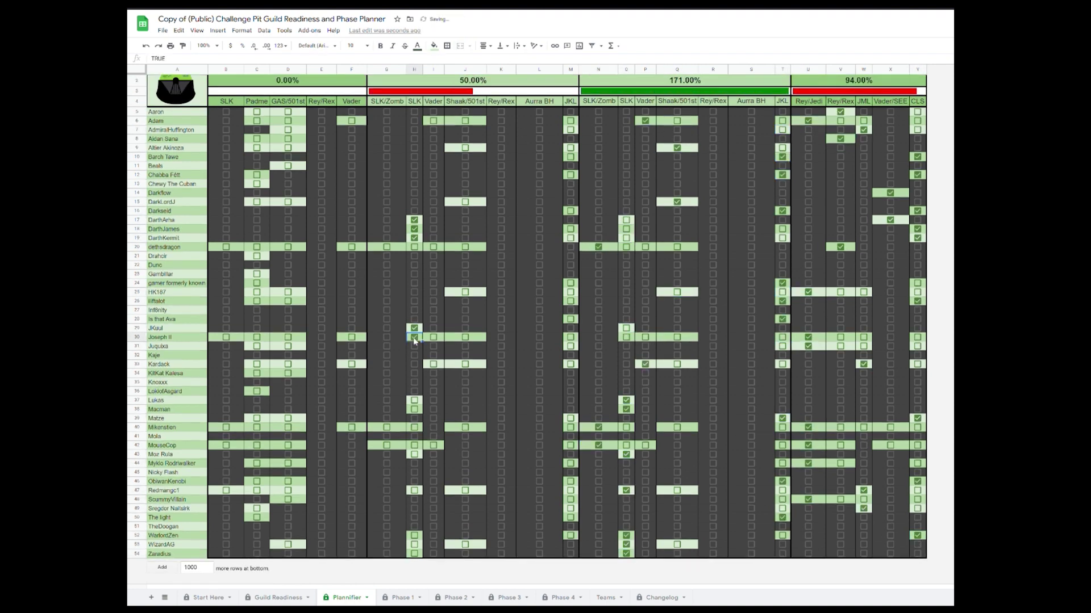
scroll(504, 330, "up", 1)
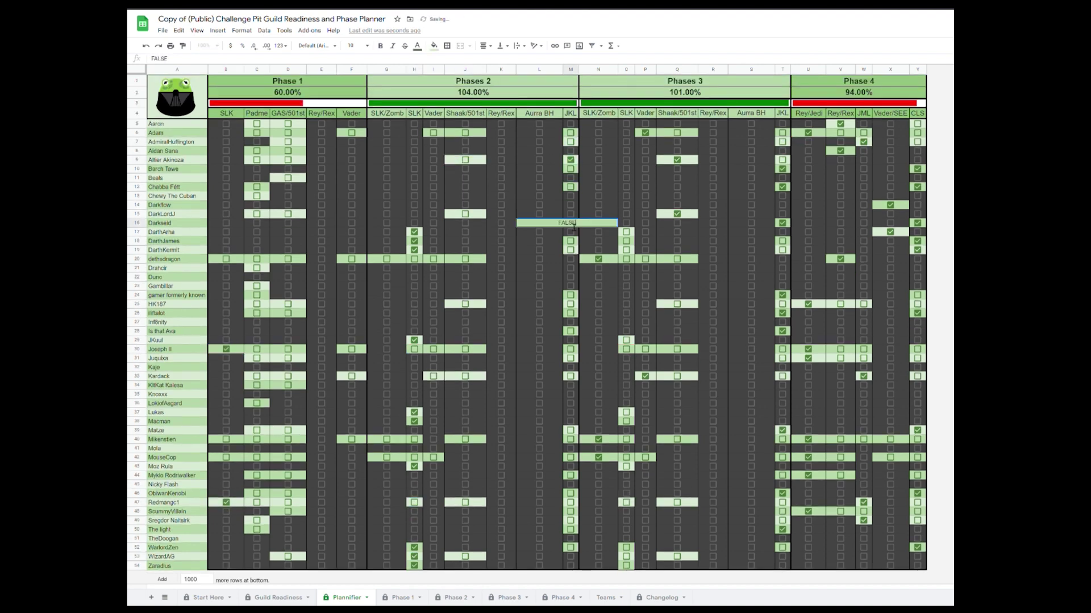
left_click(467, 307)
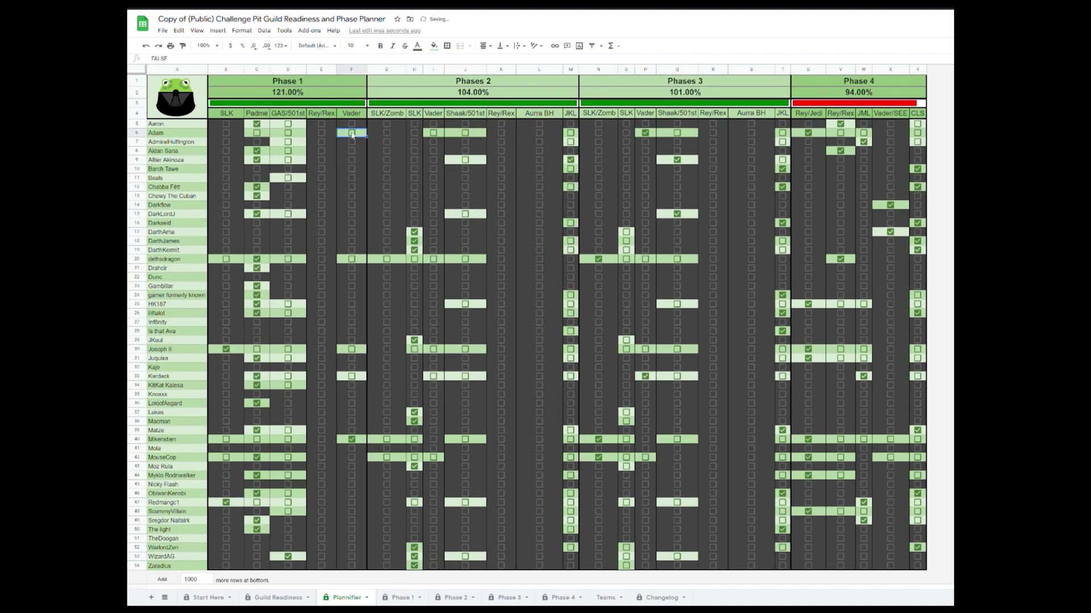
left_click(402, 599)
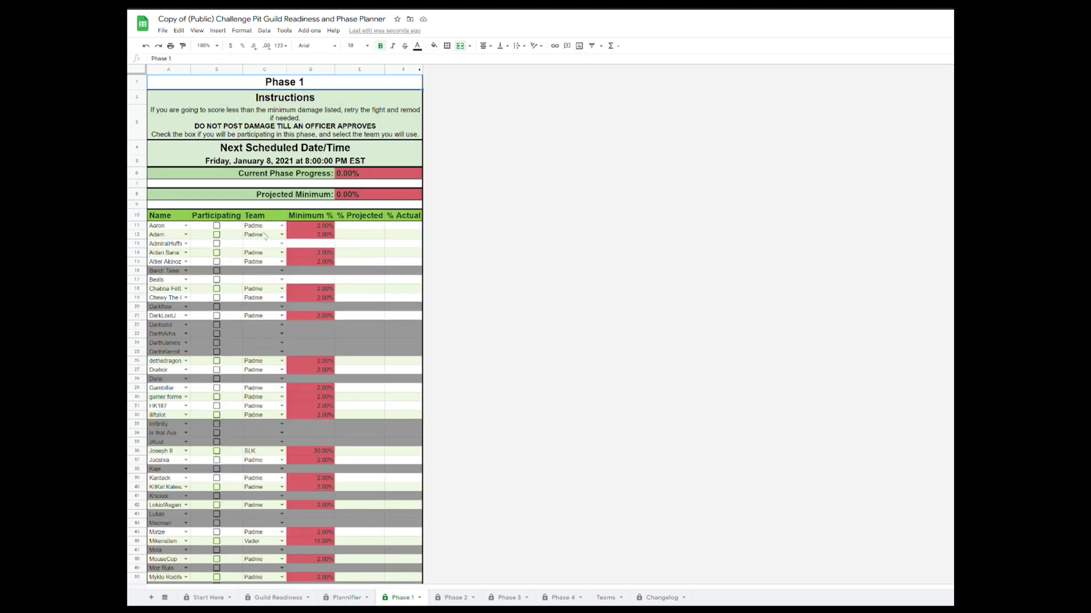
- Mark the players in rows 27, 29, 30, 31, 32, 36 and 37 as participating
scroll(341, 389, "down", 2)
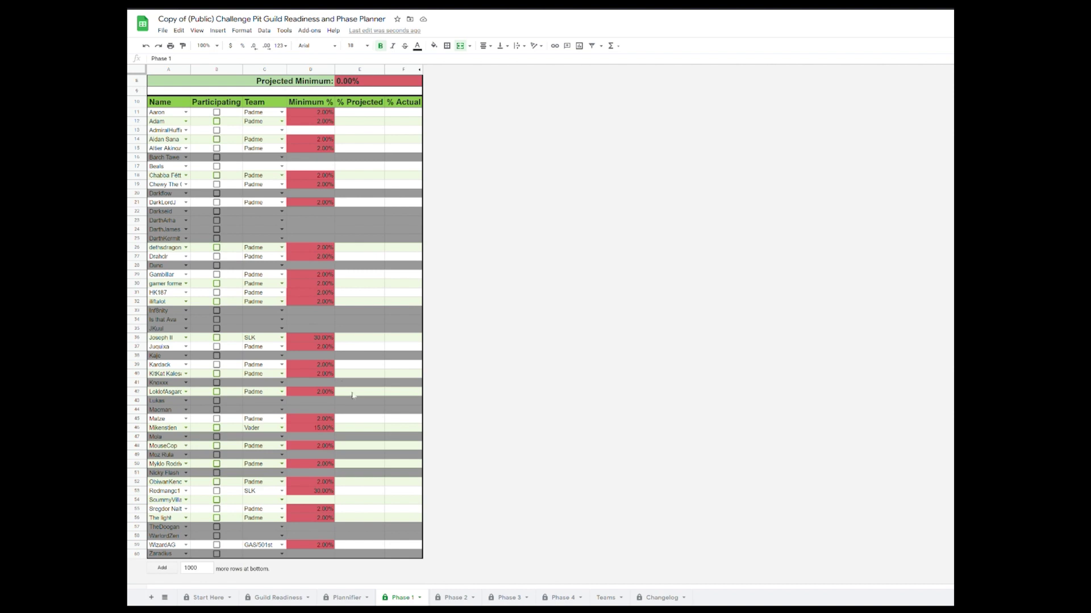
scroll(363, 394, "up", 2)
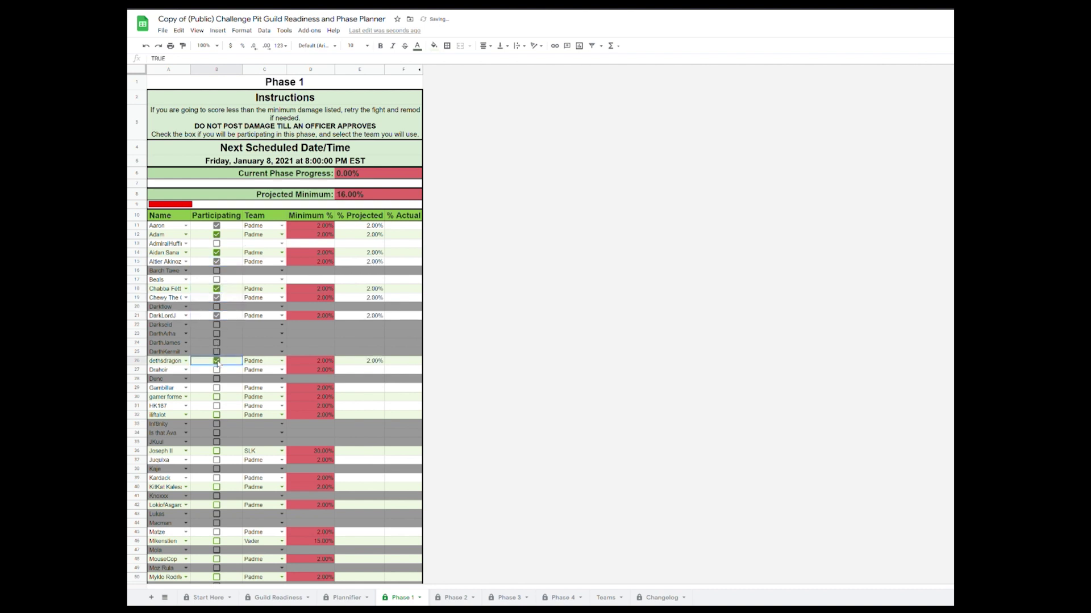
left_click(217, 371)
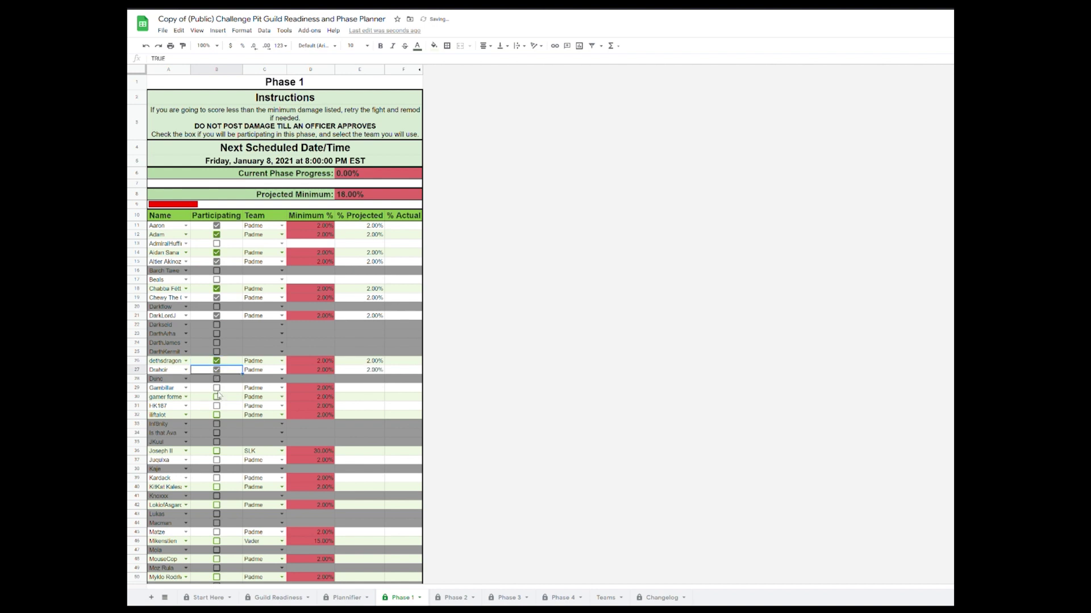
left_click(217, 388)
left_click(217, 397)
left_click(217, 406)
left_click(217, 416)
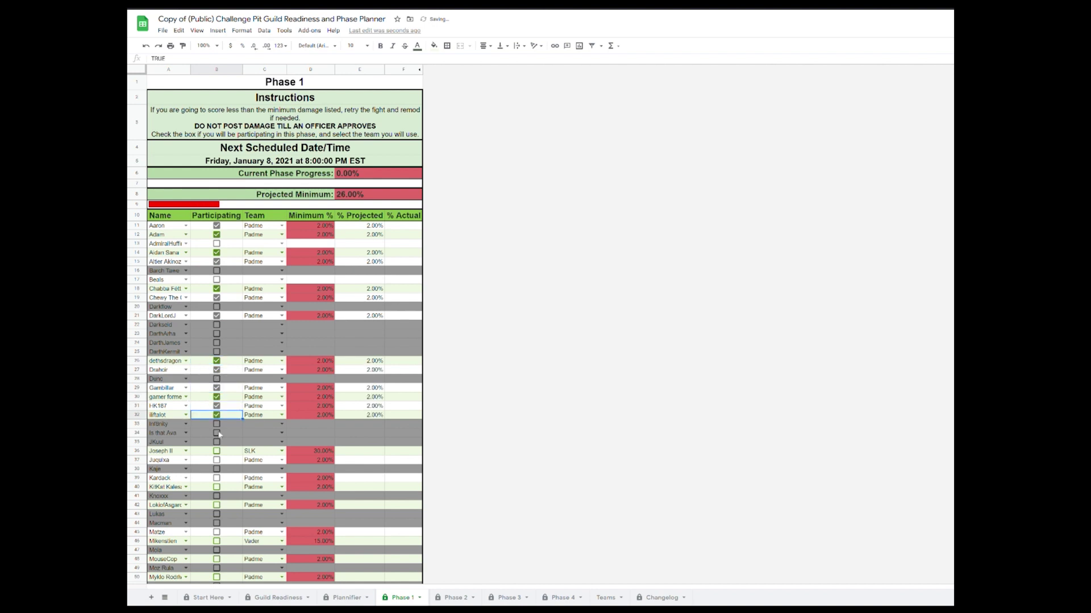
left_click(216, 451)
left_click(217, 460)
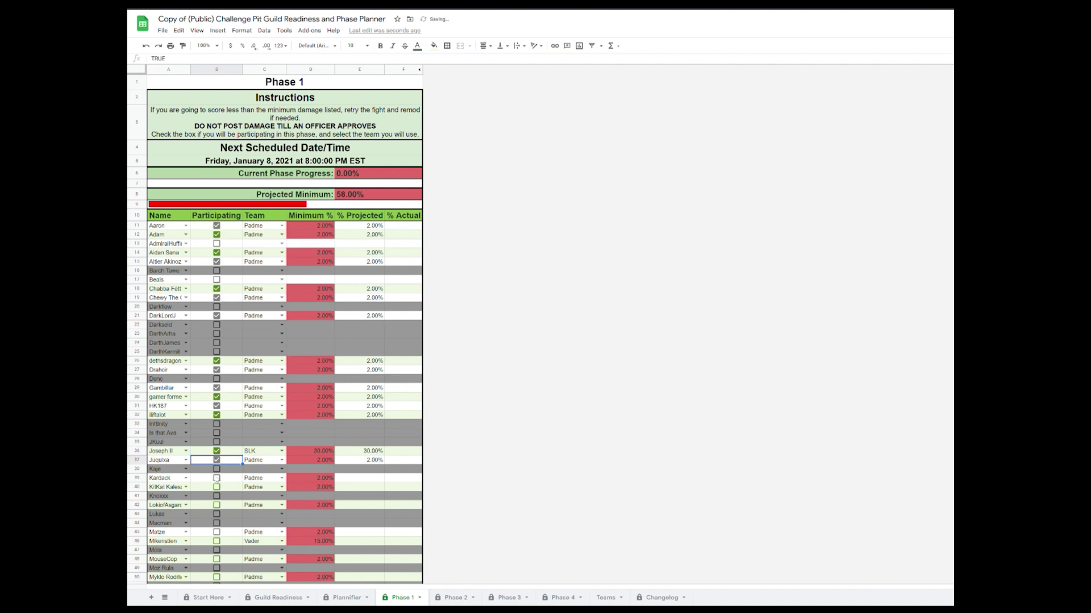
- Mark rows 39, 40, 42, 45, 46, 48 and 50 as participating; set row 46's team to Padme
left_click(216, 478)
left_click(217, 487)
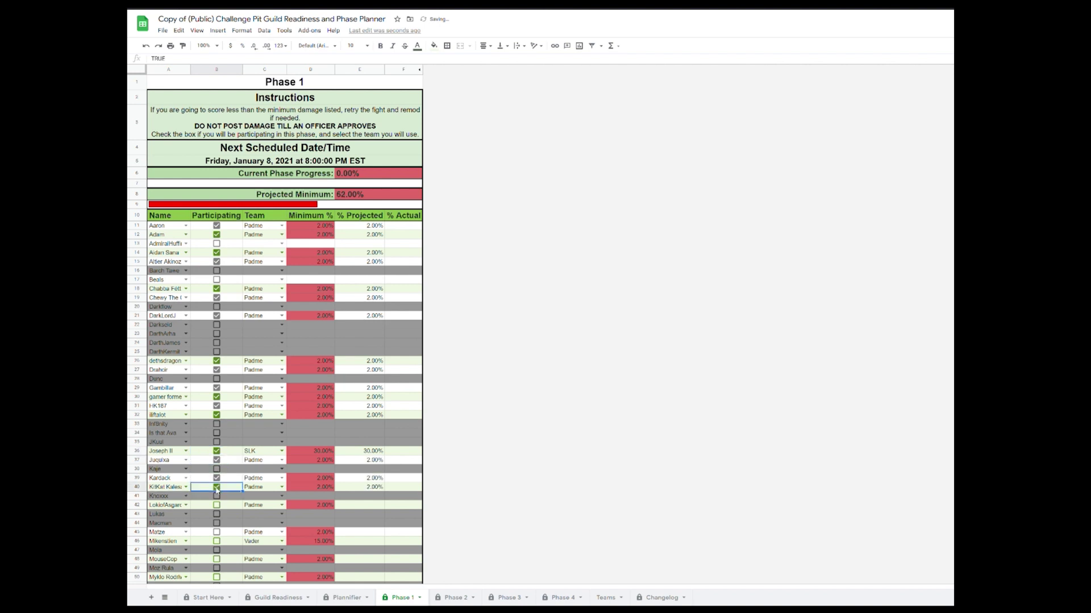
left_click(216, 504)
left_click(216, 533)
left_click(216, 542)
left_click(216, 560)
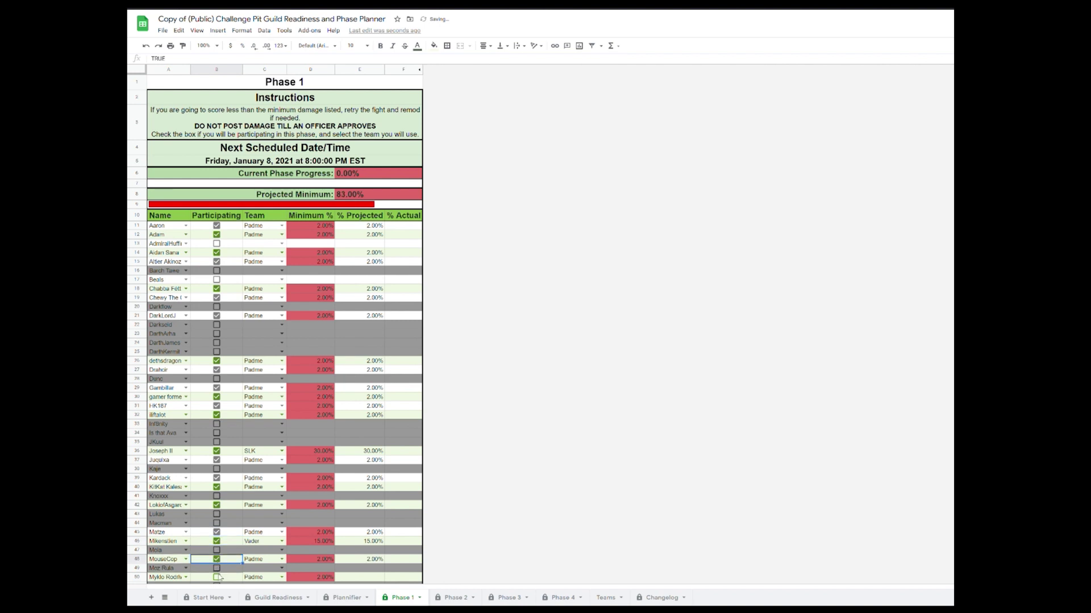
left_click(216, 577)
scroll(227, 563, "down", 2)
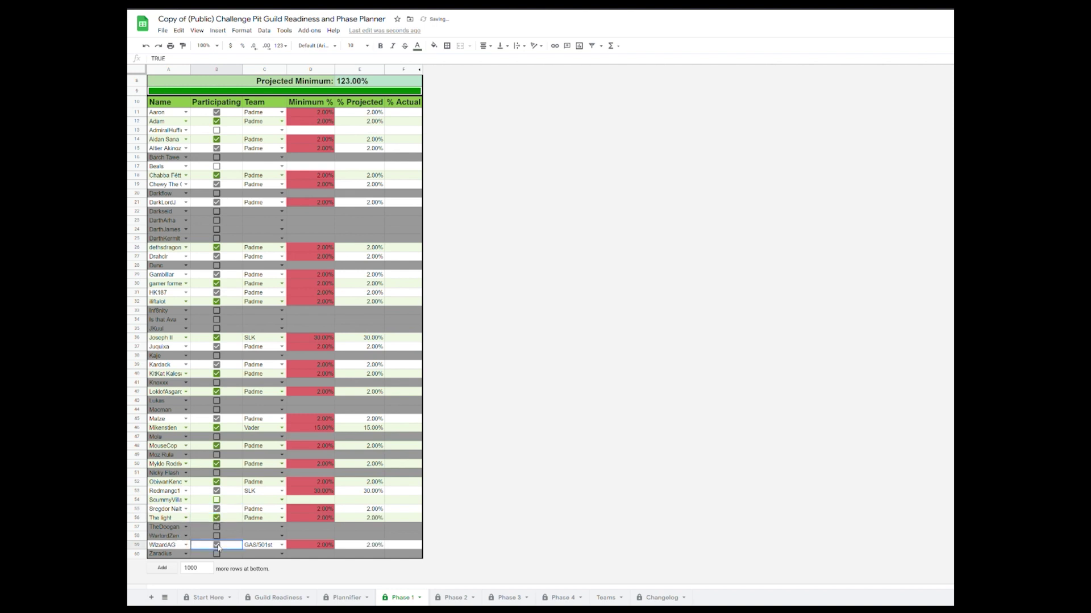
scroll(344, 447, "up", 3)
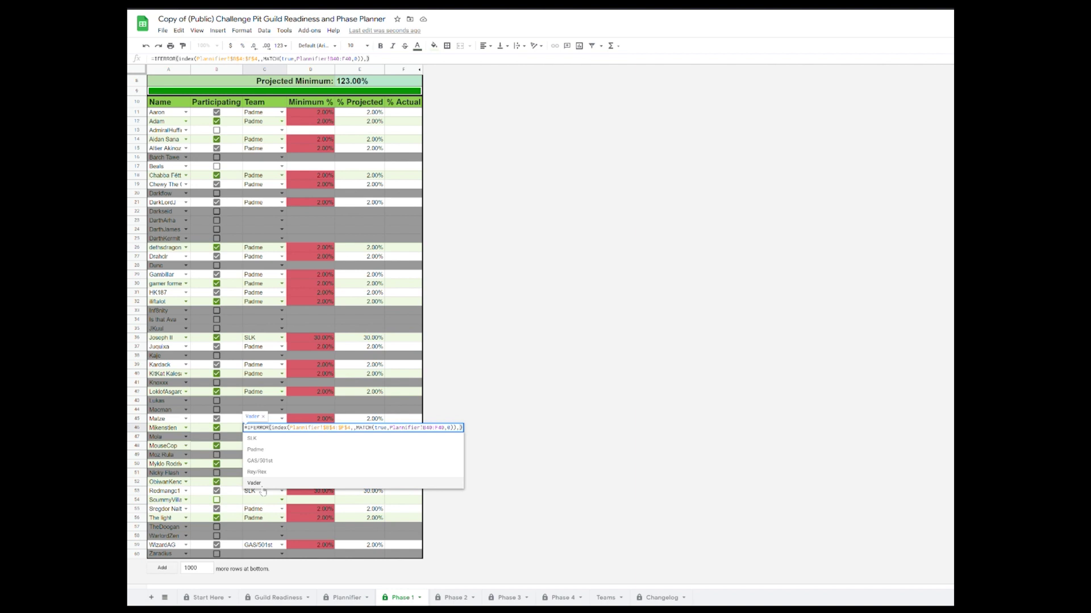
left_click(264, 453)
- Try other teams in row 46's dropdown, leaving SLK so Projected Minimum reaches 138.00%
left_click(282, 428)
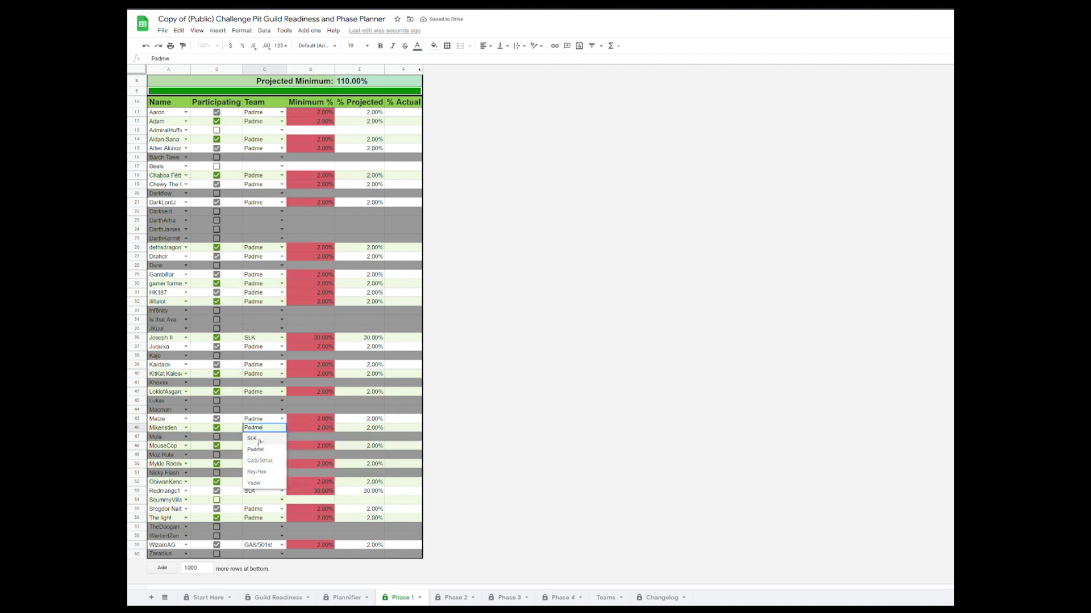
left_click(263, 443)
left_click(282, 428)
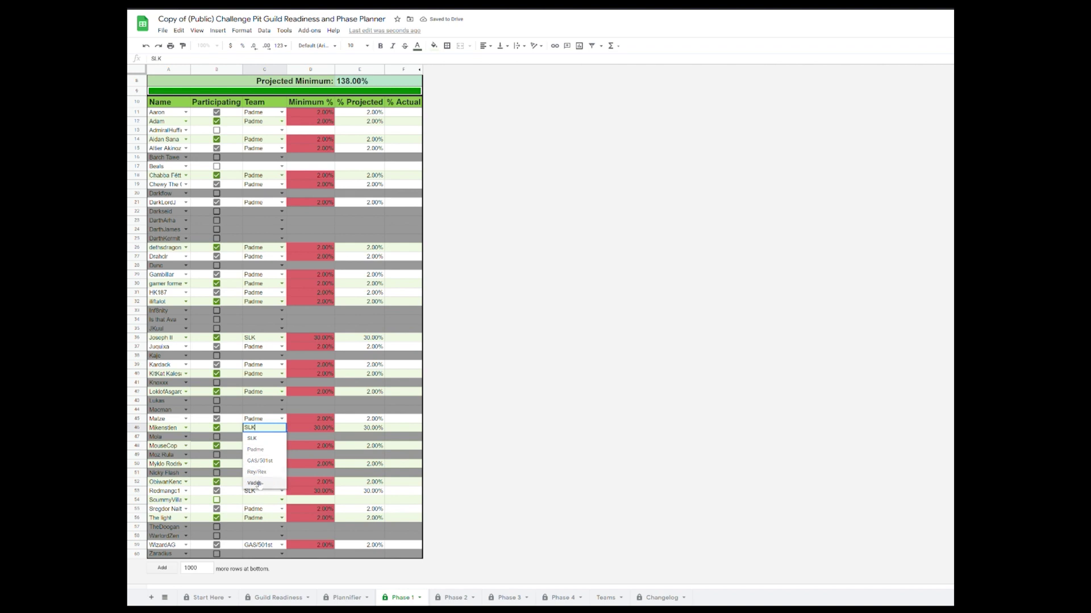